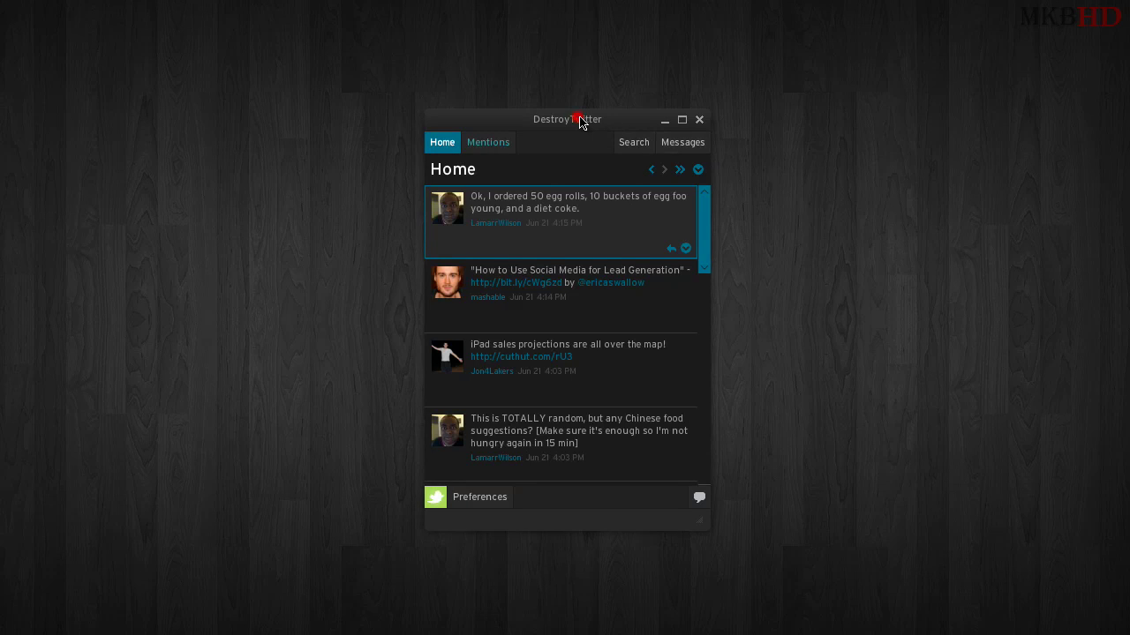
# Step: Nudge the window right and glance at the timeline options list, then close it
pyautogui.moveTo(579, 122); pyautogui.dragTo(583, 122)
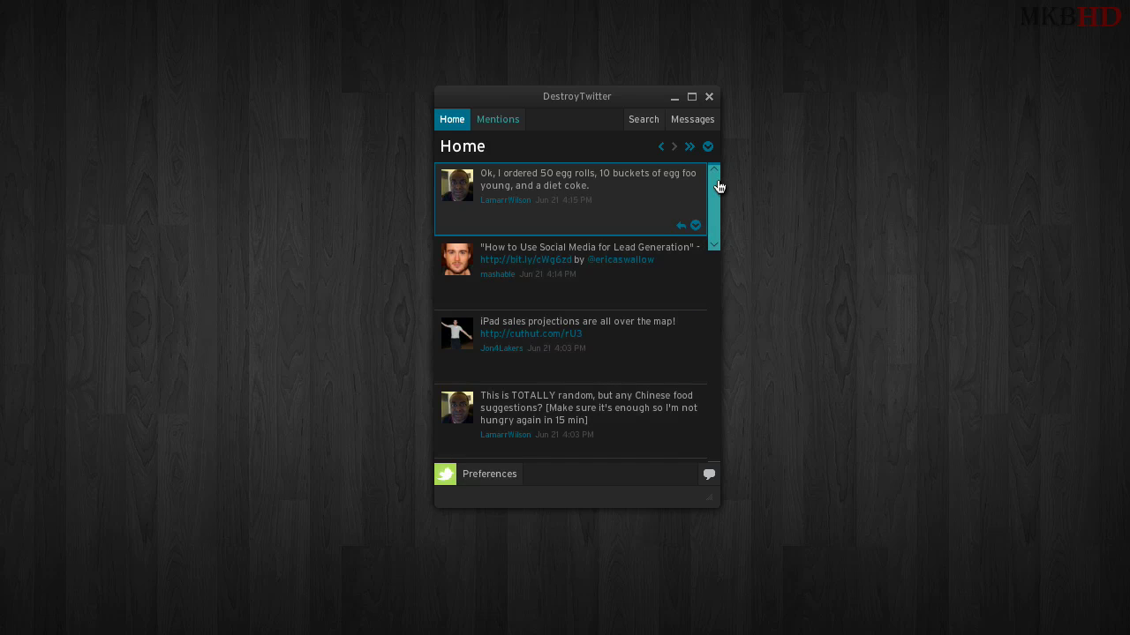
pyautogui.moveTo(716, 185)
pyautogui.mouseDown()
pyautogui.moveTo(712, 406)
pyautogui.moveTo(716, 177)
pyautogui.mouseUp()
pyautogui.click(708, 148)
pyautogui.click(764, 113)
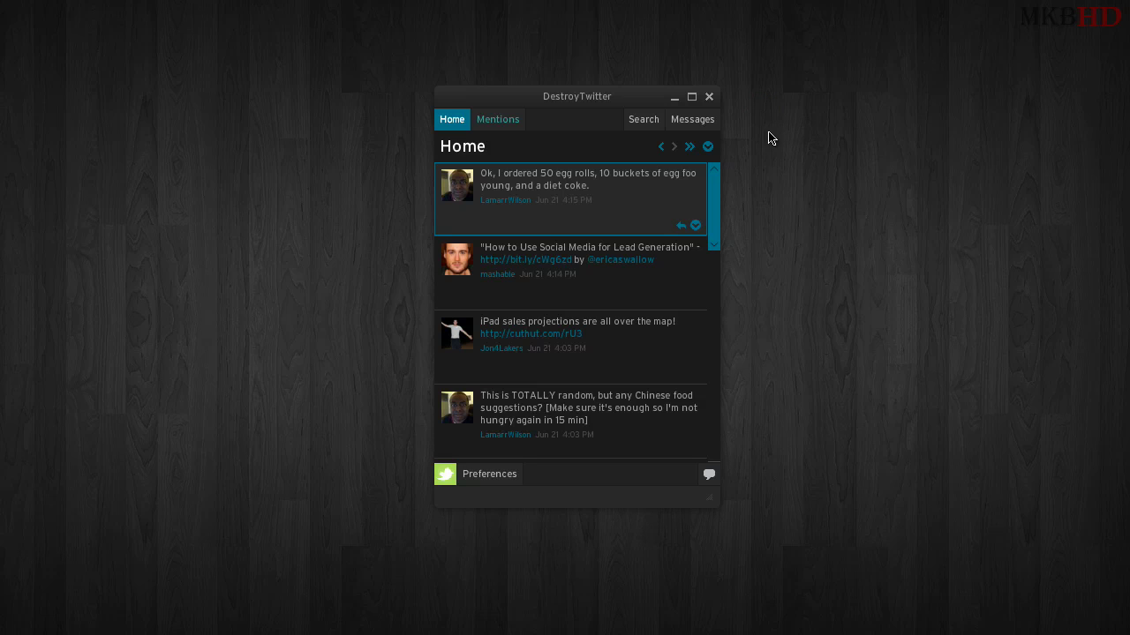
pyautogui.moveTo(714, 179); pyautogui.dragTo(739, 147)
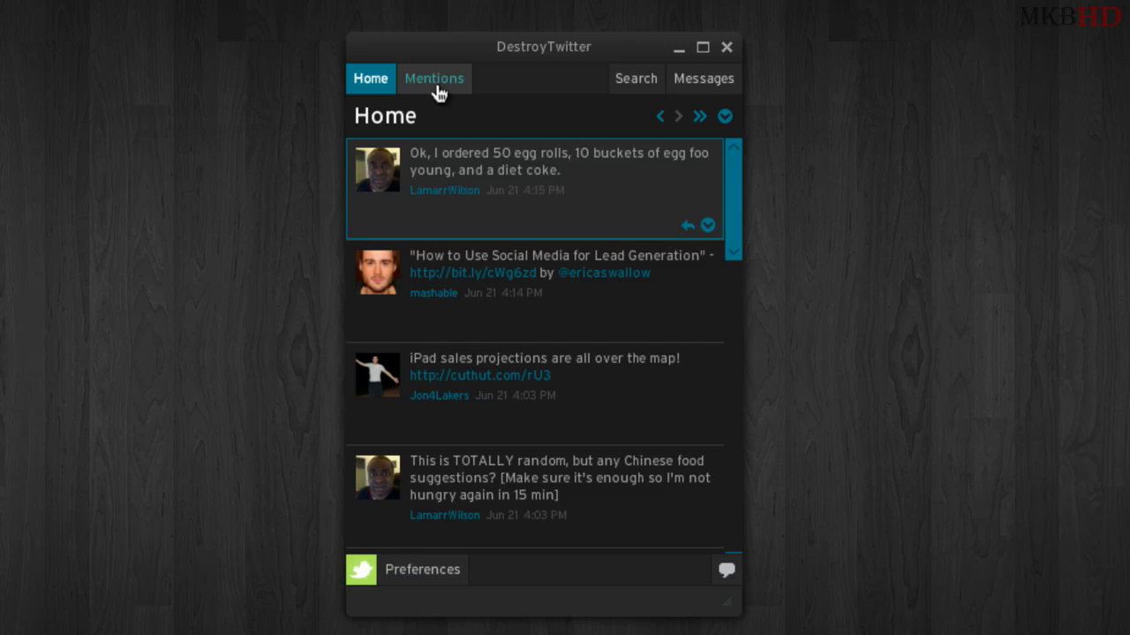
# Step: Visit the Mentions timeline, return to Home, and open Preferences
pyautogui.click(435, 88)
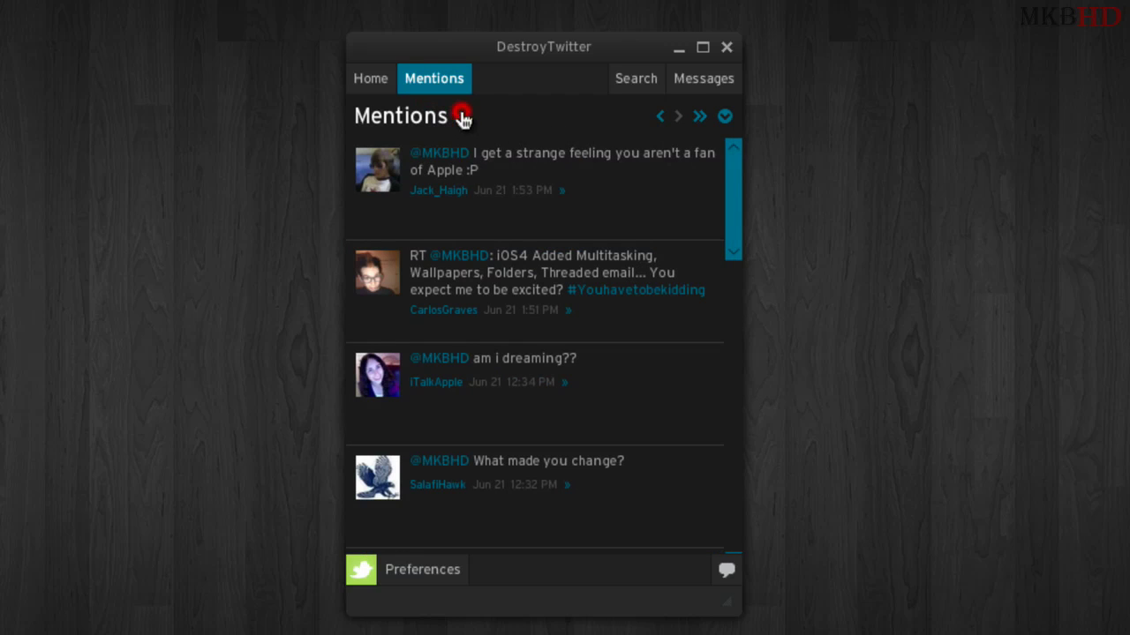
pyautogui.moveTo(735, 177); pyautogui.dragTo(734, 141)
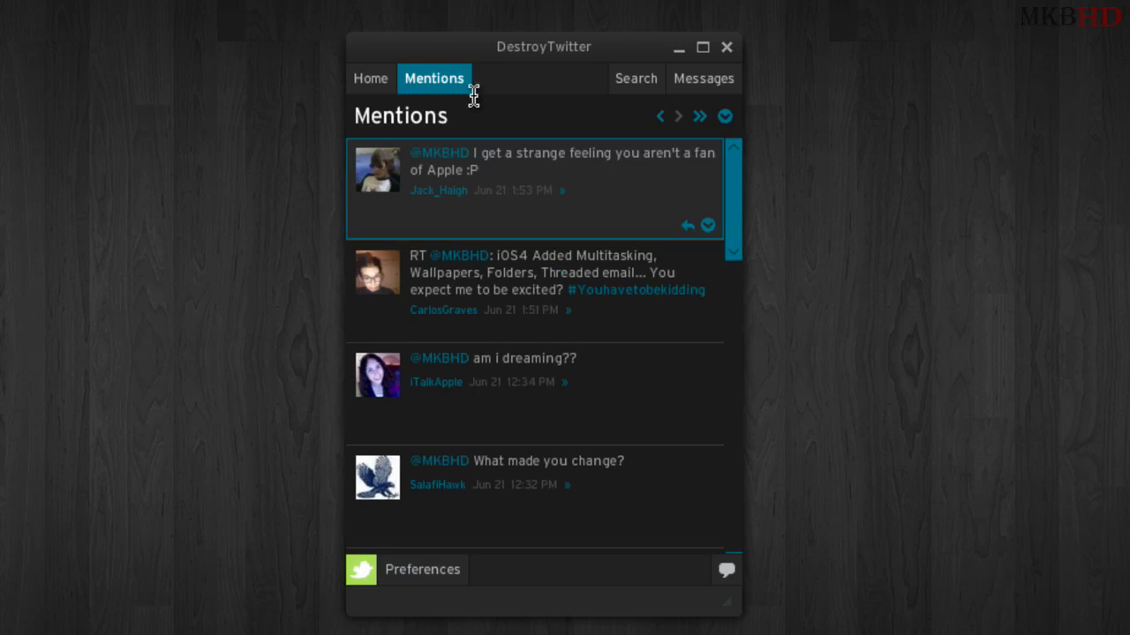
pyautogui.click(362, 81)
pyautogui.click(432, 578)
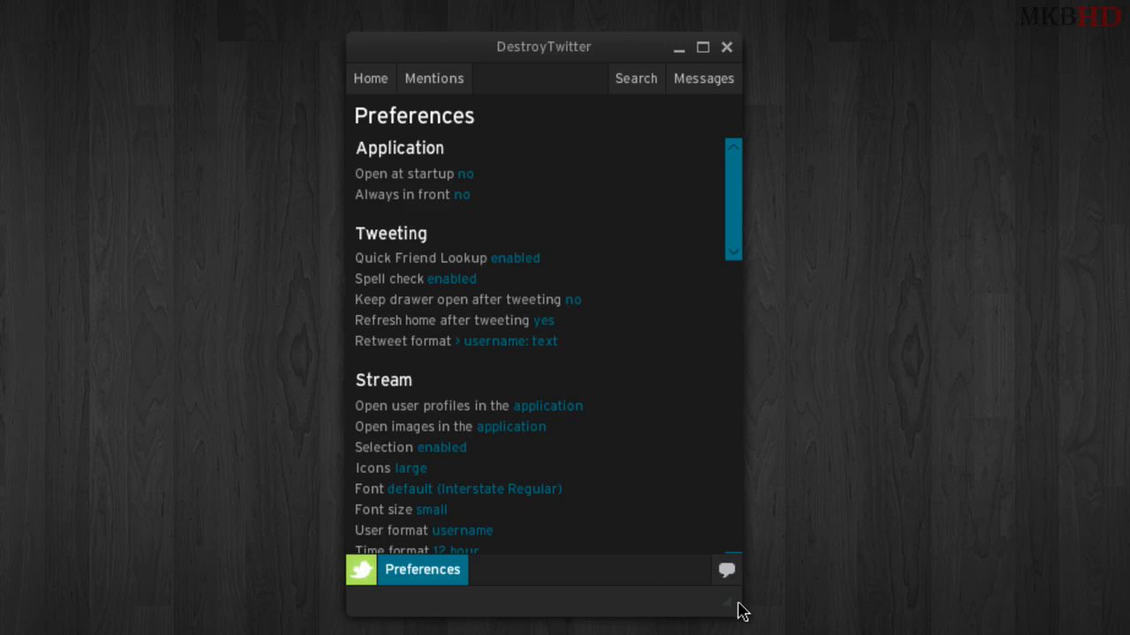
# Step: Move the window up and make it taller so every section down to Debug shows
pyautogui.moveTo(740, 610); pyautogui.dragTo(696, 634)
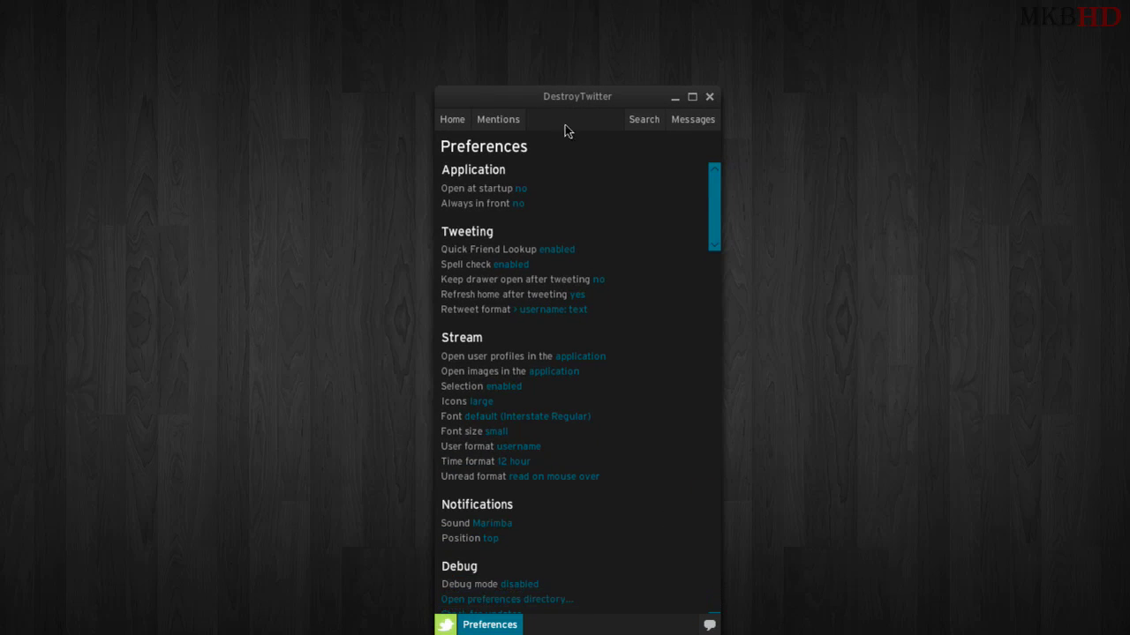
pyautogui.moveTo(565, 124); pyautogui.dragTo(565, 41)
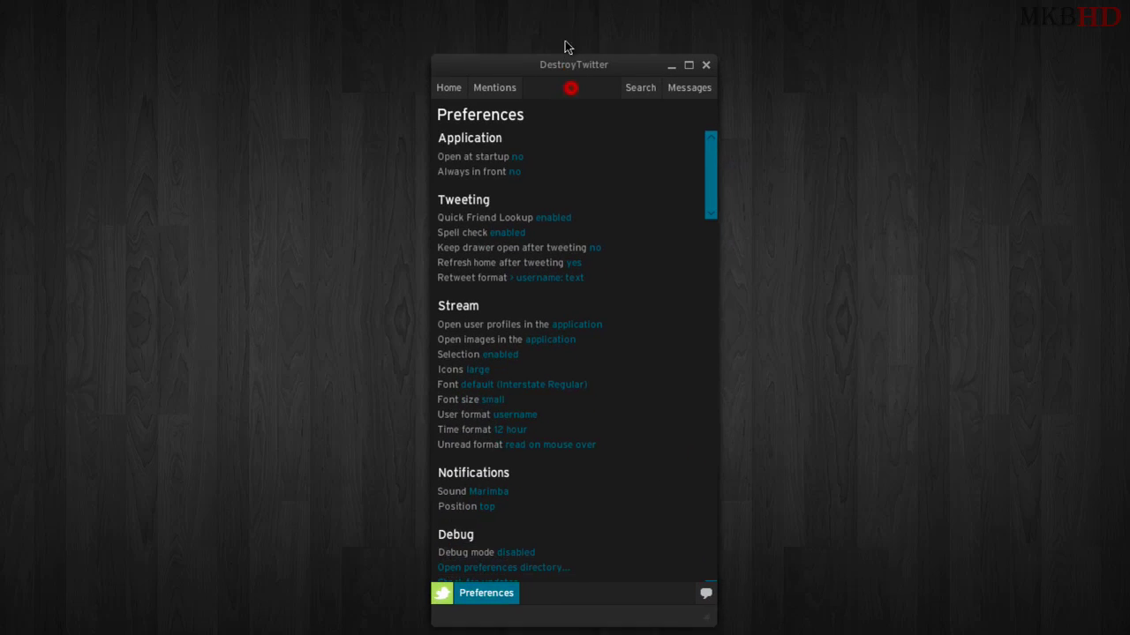
pyautogui.moveTo(706, 574); pyautogui.dragTo(678, 607)
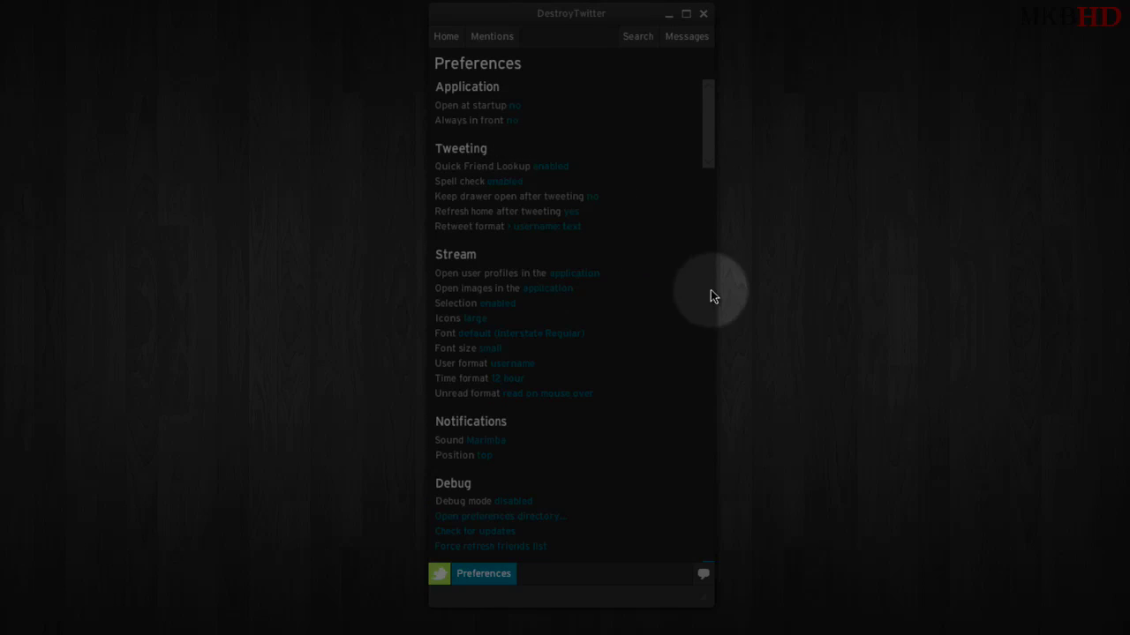
# Step: Keep icon size Large and set the Retweet format to 'RT username: text'
pyautogui.click(475, 319)
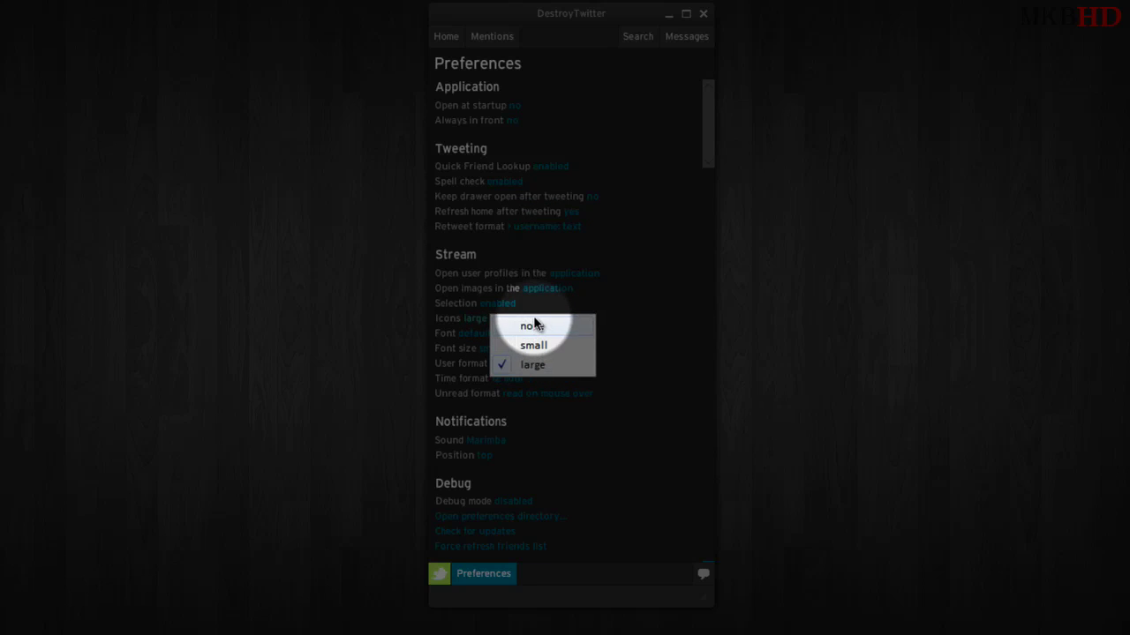
pyautogui.click(446, 258)
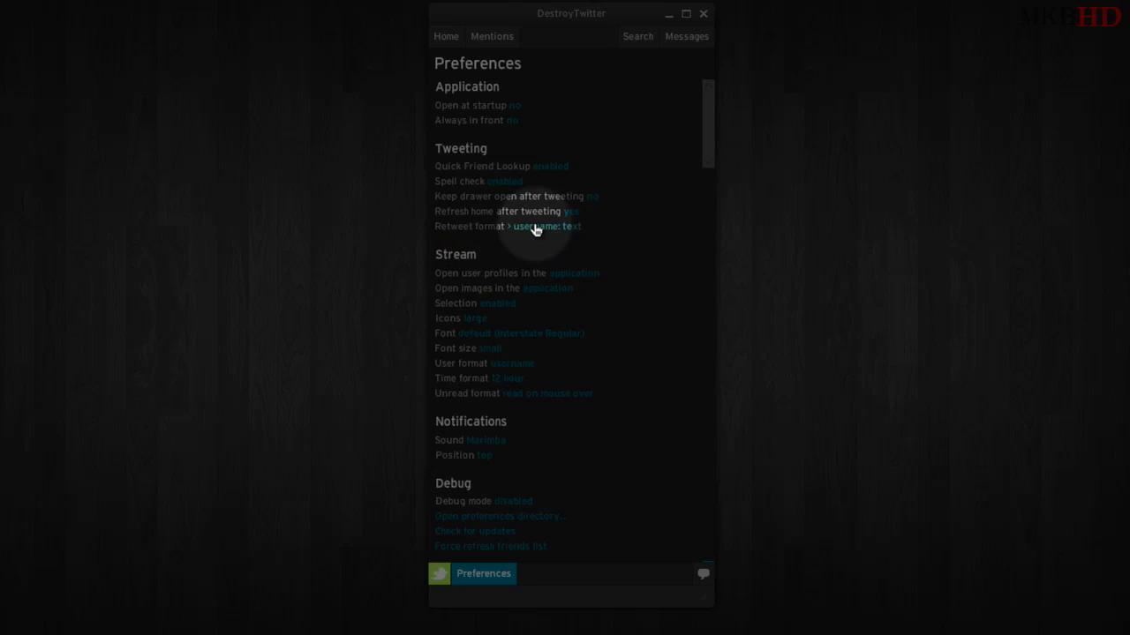
pyautogui.click(537, 227)
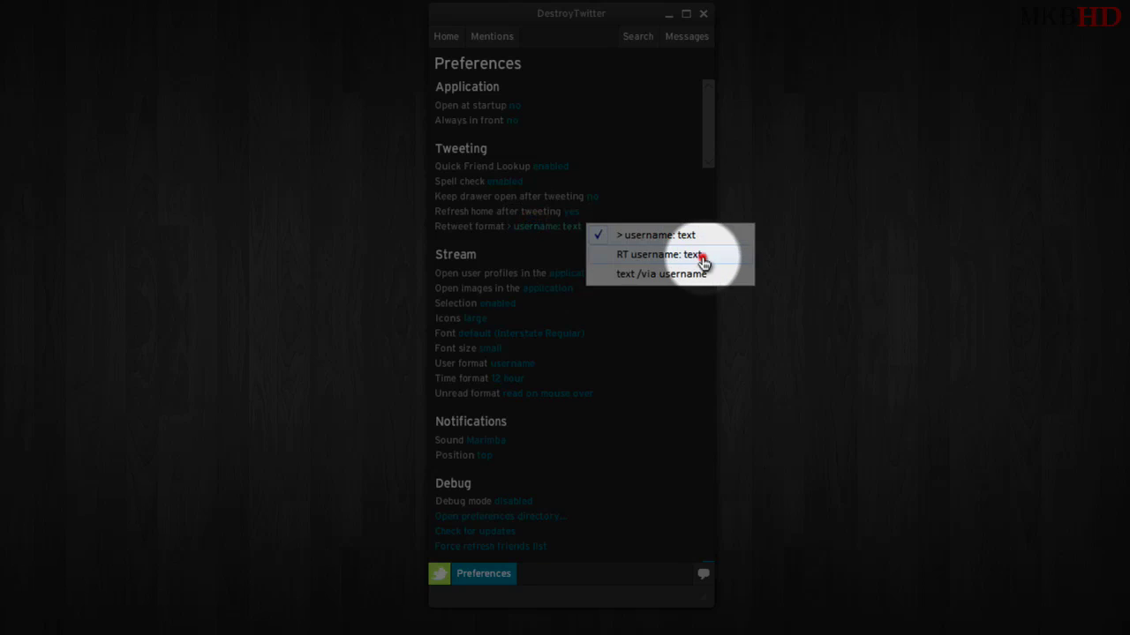
pyautogui.click(703, 259)
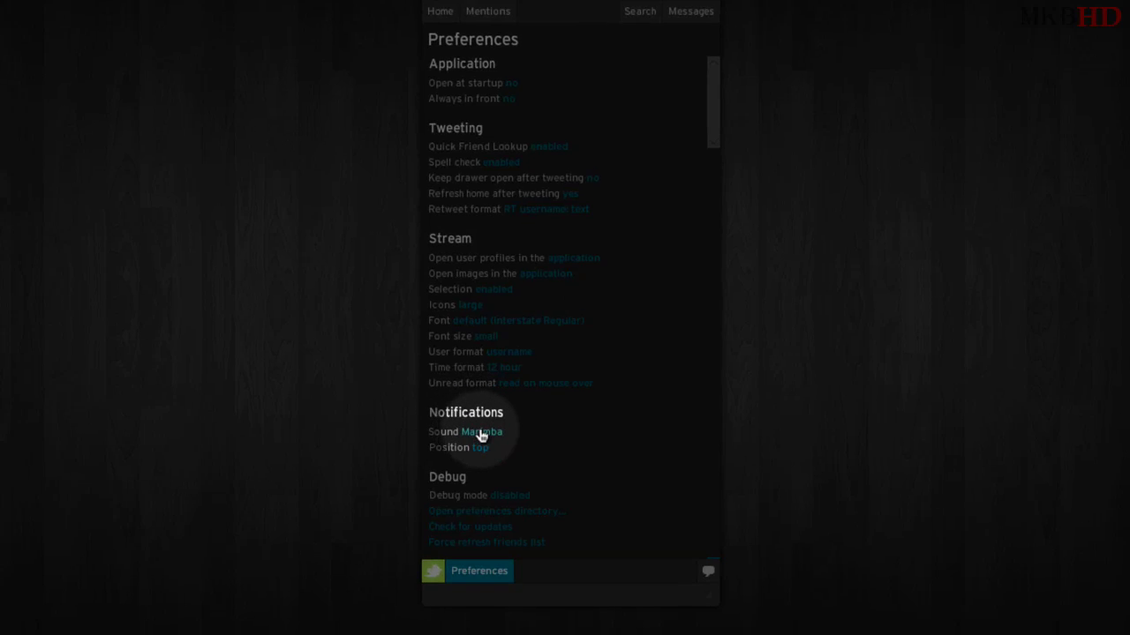
pyautogui.click(486, 440)
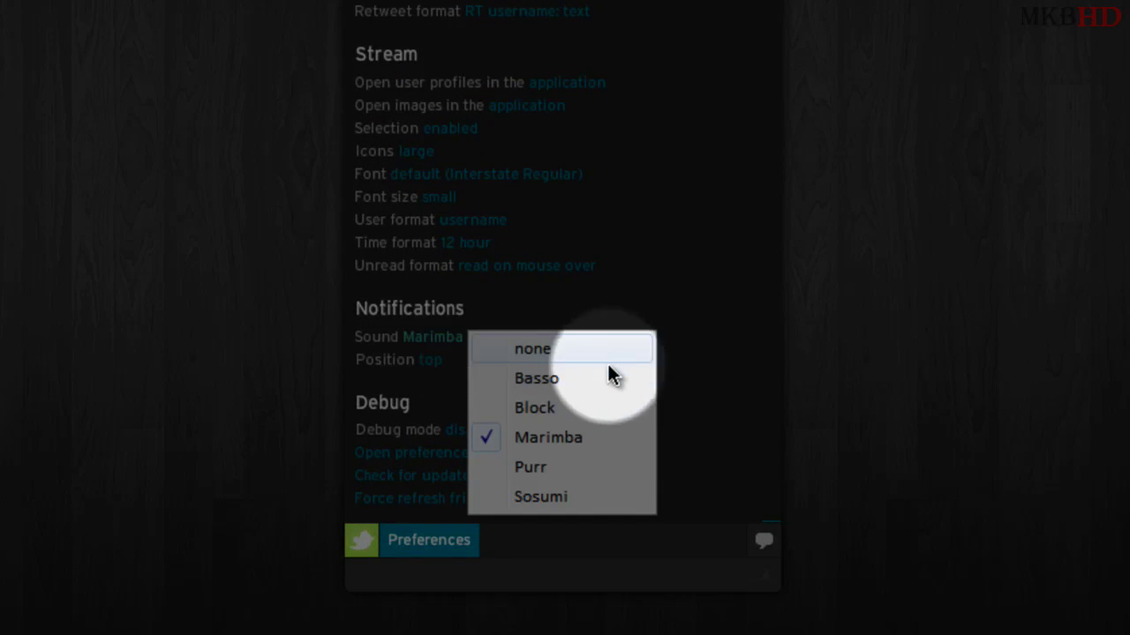
pyautogui.click(561, 468)
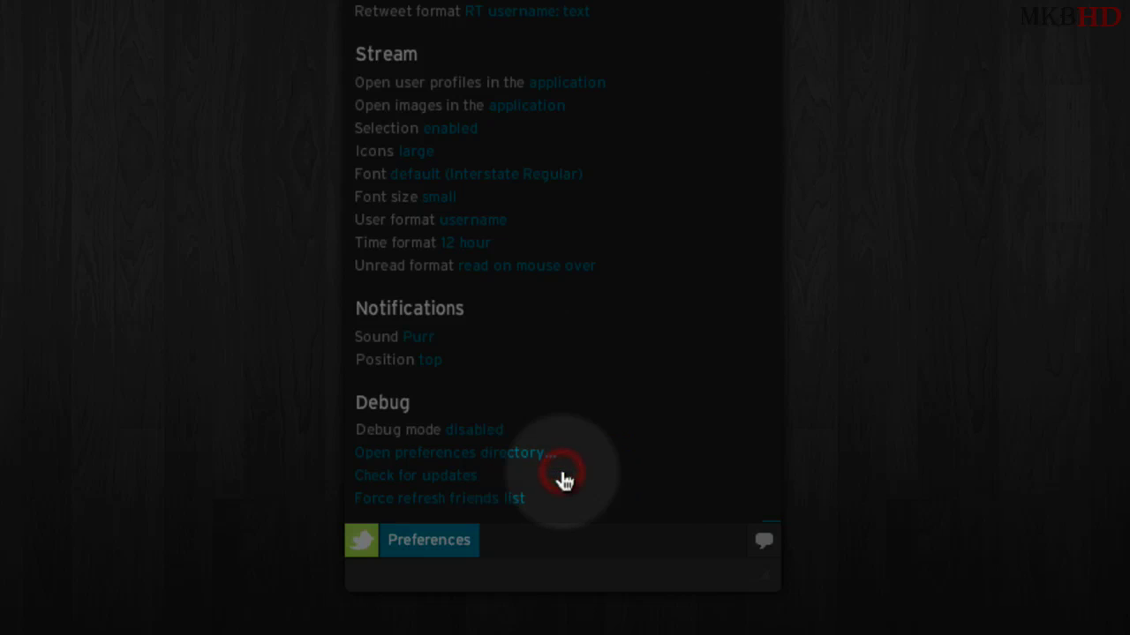
pyautogui.click(410, 346)
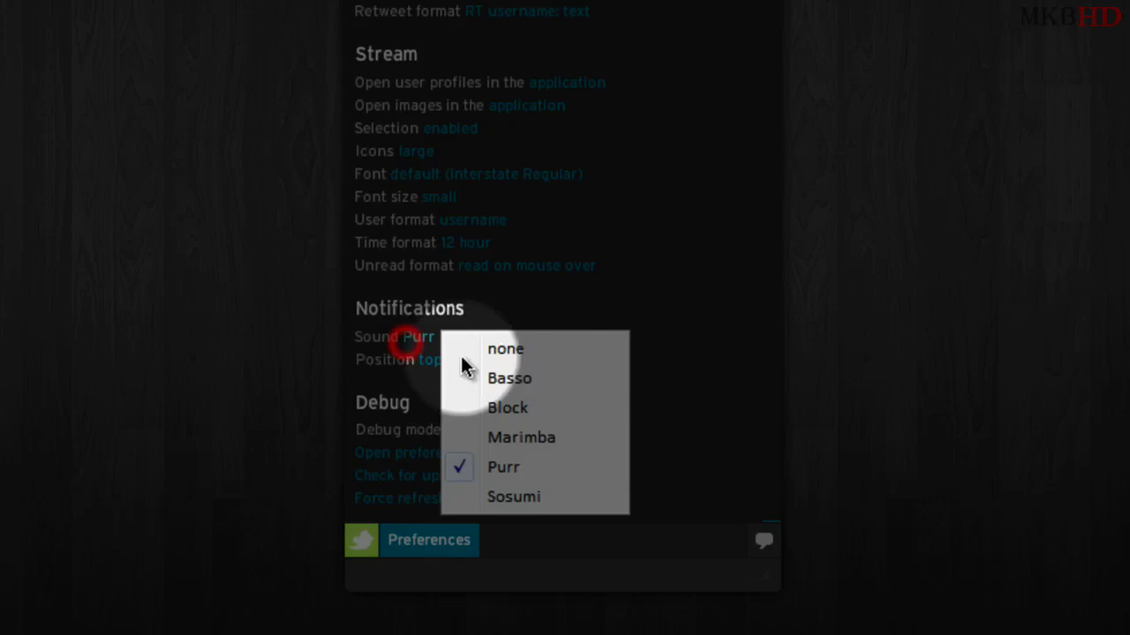
pyautogui.click(534, 436)
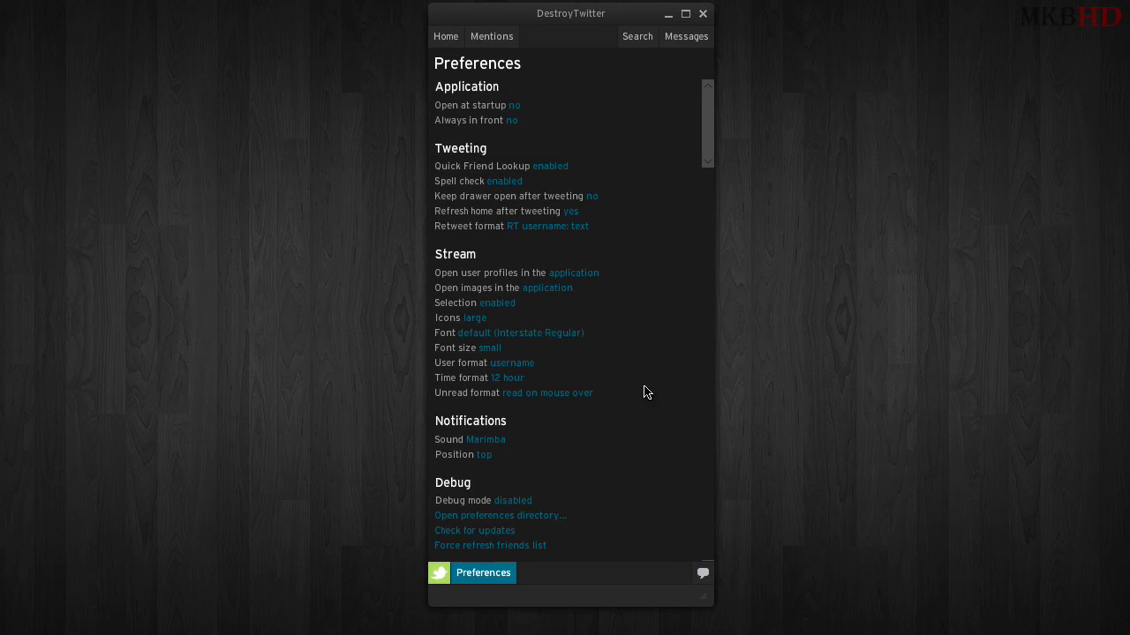
# Step: Return to the Home timeline and open a new empty tweet compose box
pyautogui.click(444, 37)
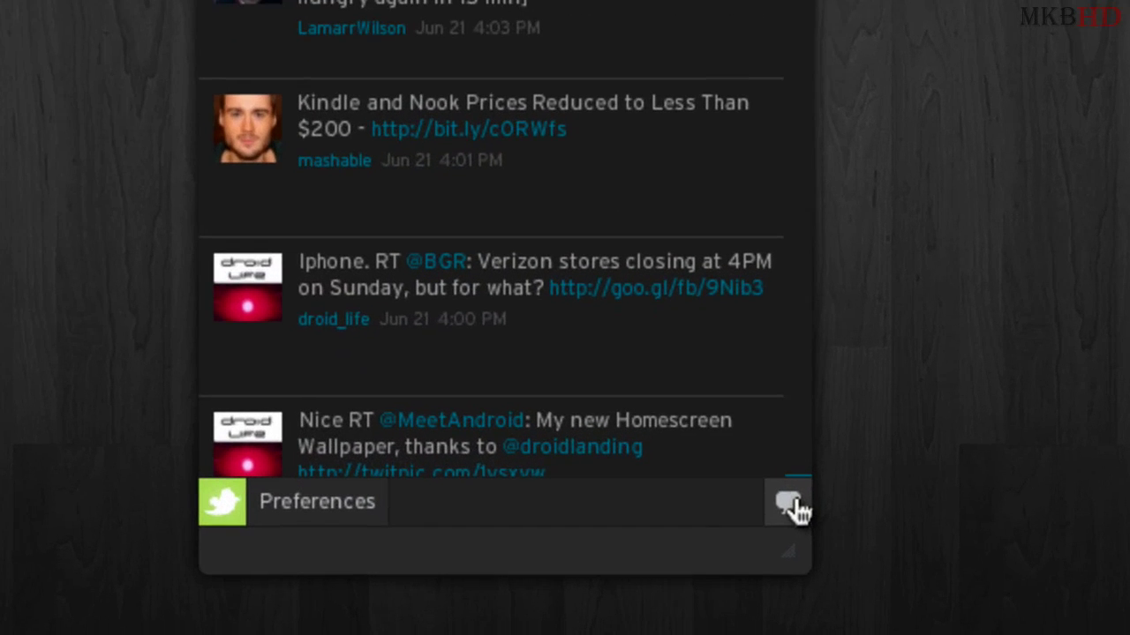
pyautogui.click(788, 503)
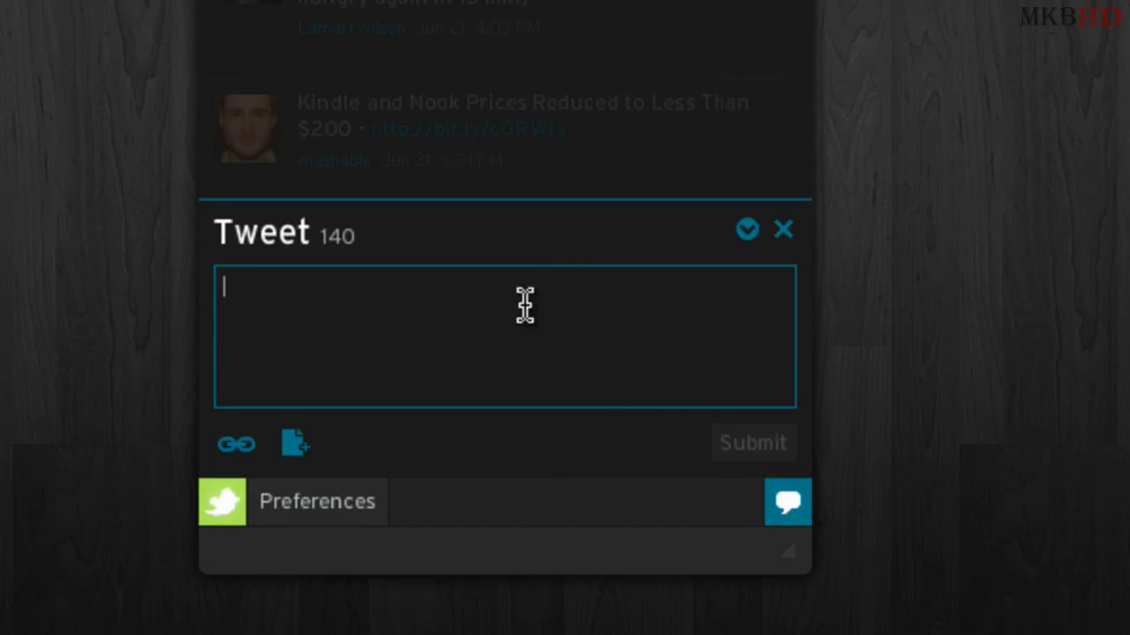
pyautogui.rightClick(759, 228)
pyautogui.click(832, 271)
# Step: Choose Twitpic as the image upload service and bit.ly as the URL shortener
pyautogui.click(303, 441)
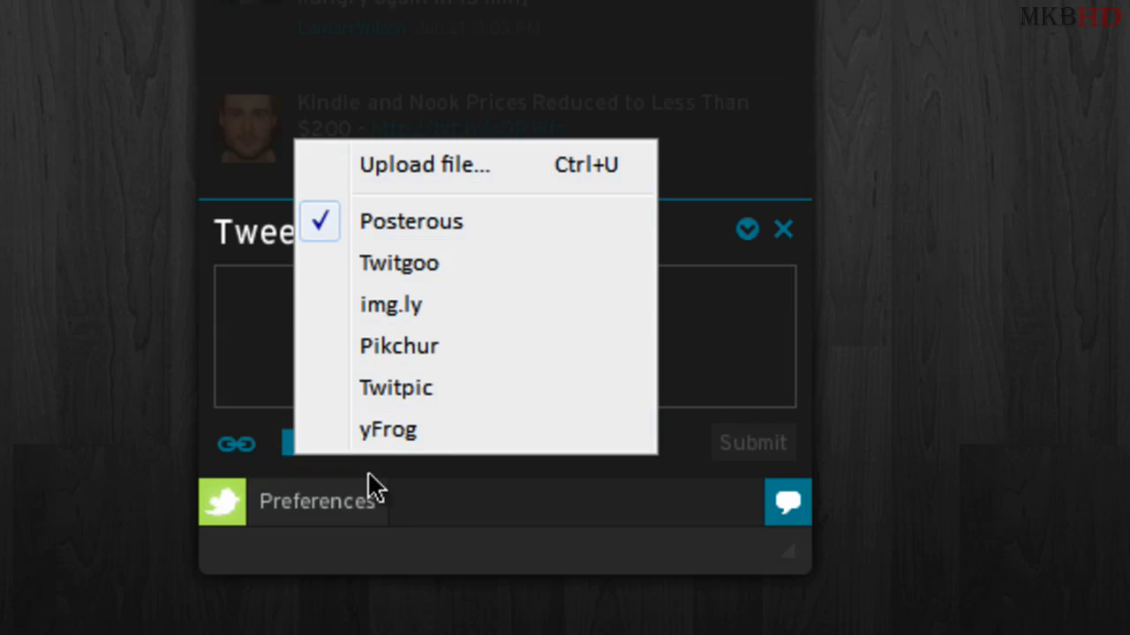
pyautogui.click(403, 471)
pyautogui.click(297, 452)
pyautogui.click(511, 385)
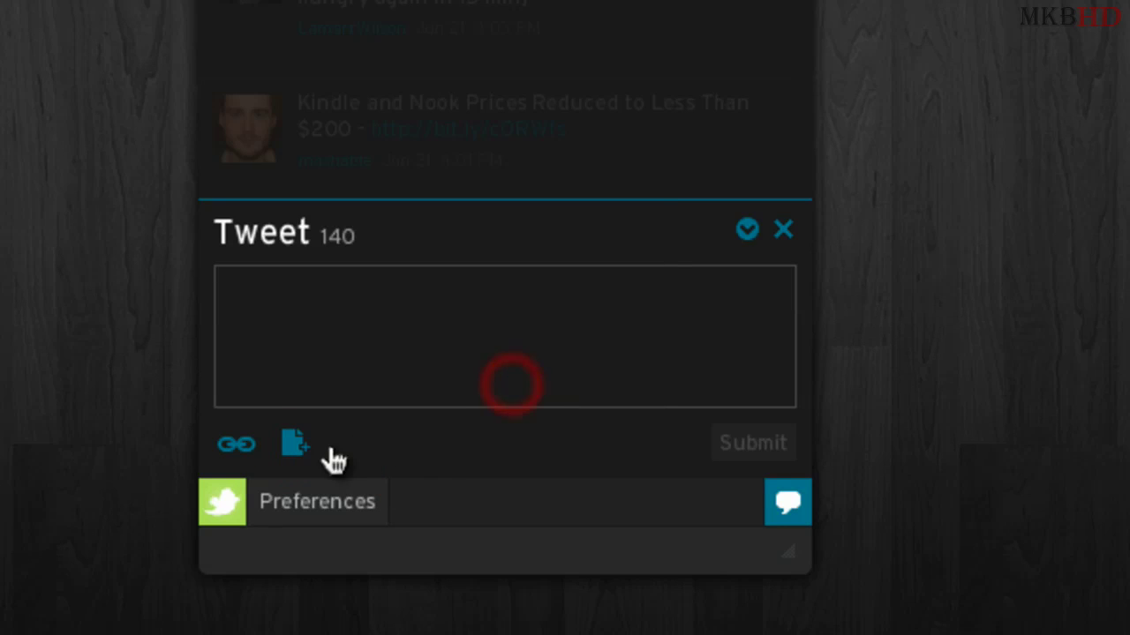
pyautogui.click(237, 446)
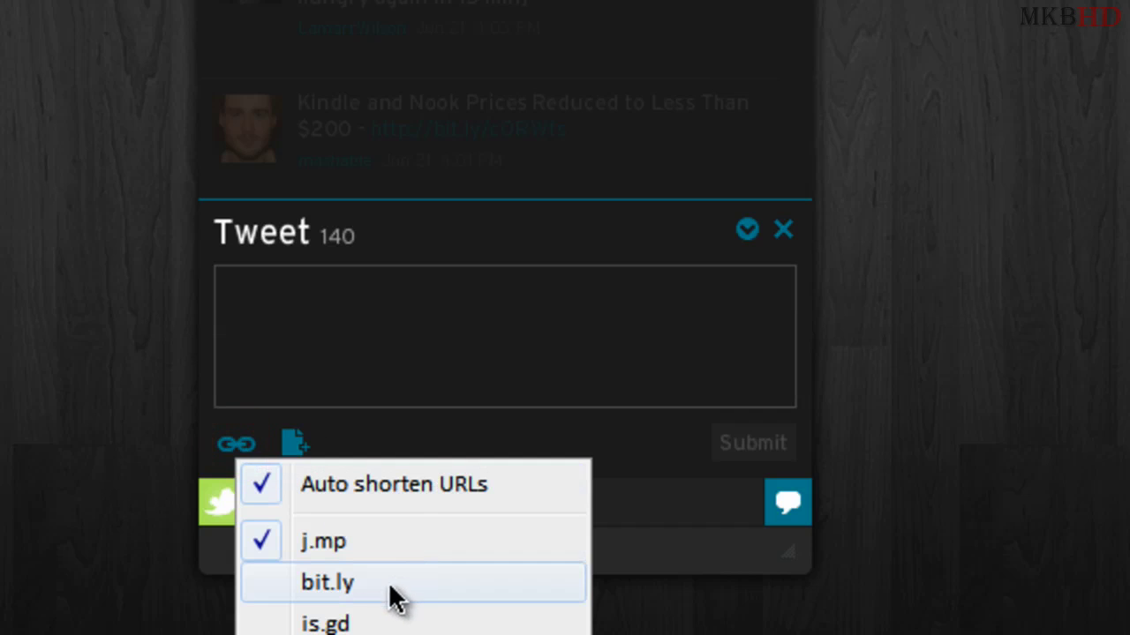
pyautogui.click(311, 583)
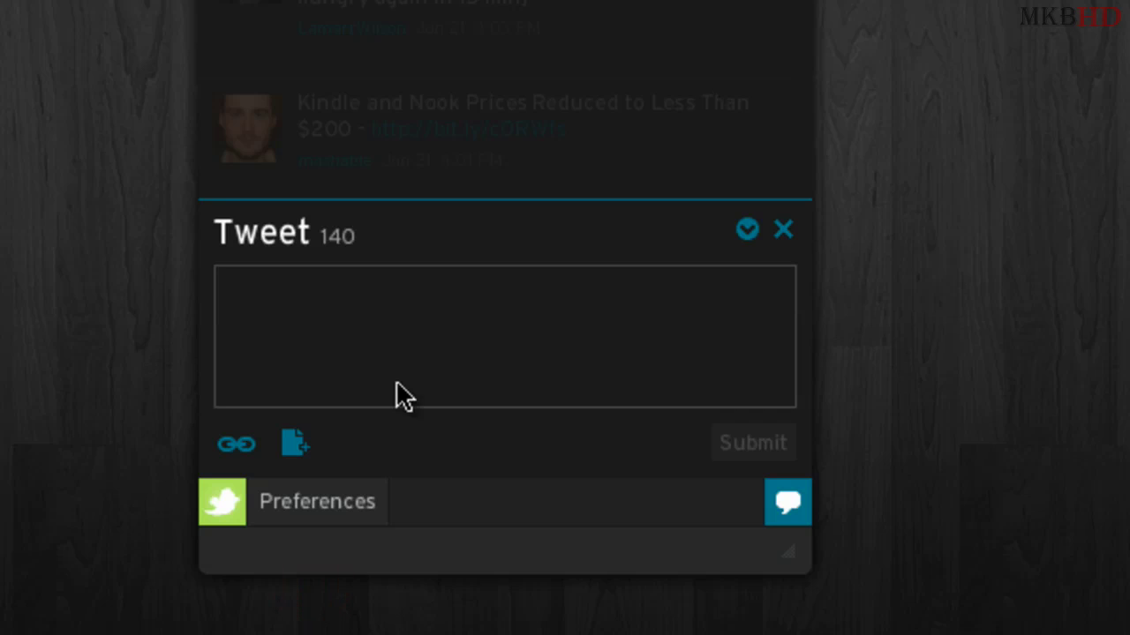
pyautogui.click(444, 319)
pyautogui.write('http://masha')
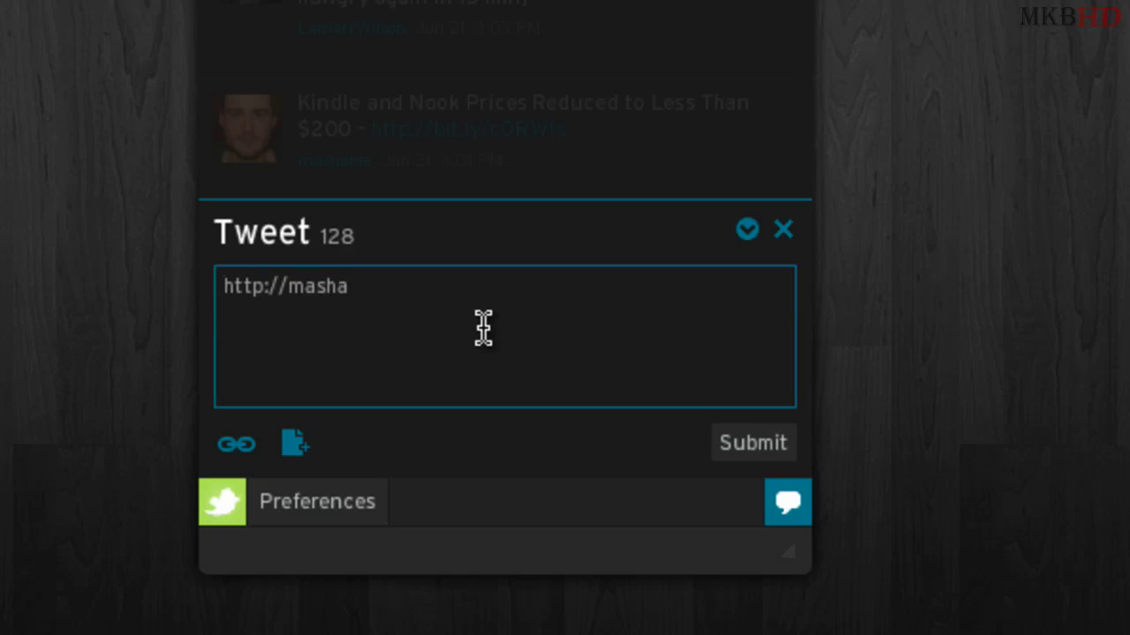
pyautogui.write('ble.com')
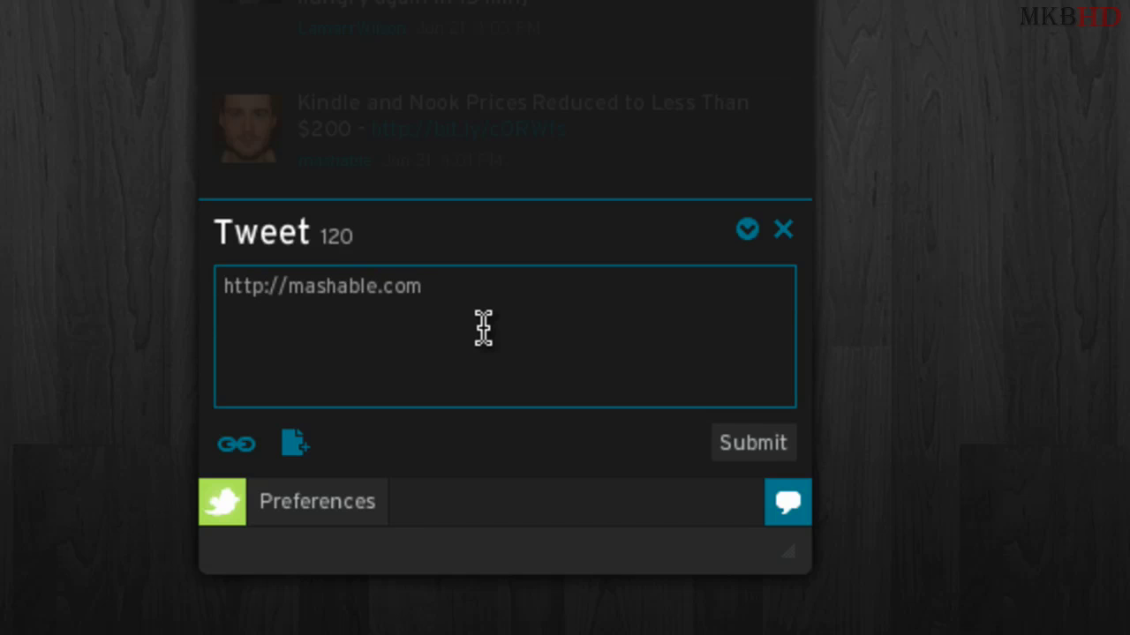
pyautogui.click(240, 441)
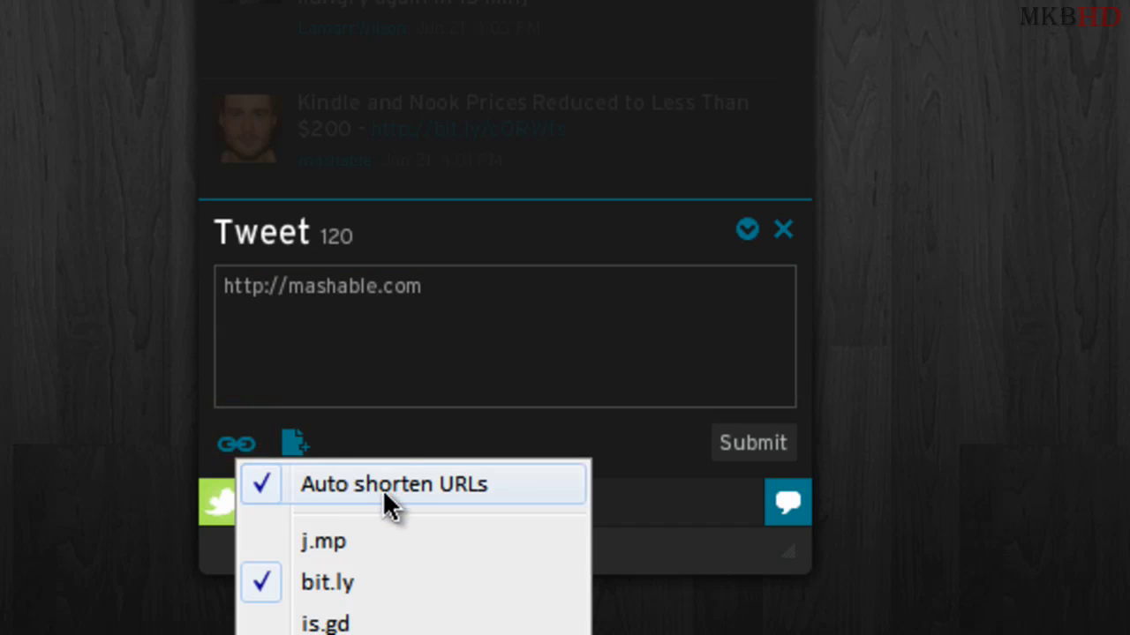
pyautogui.click(504, 353)
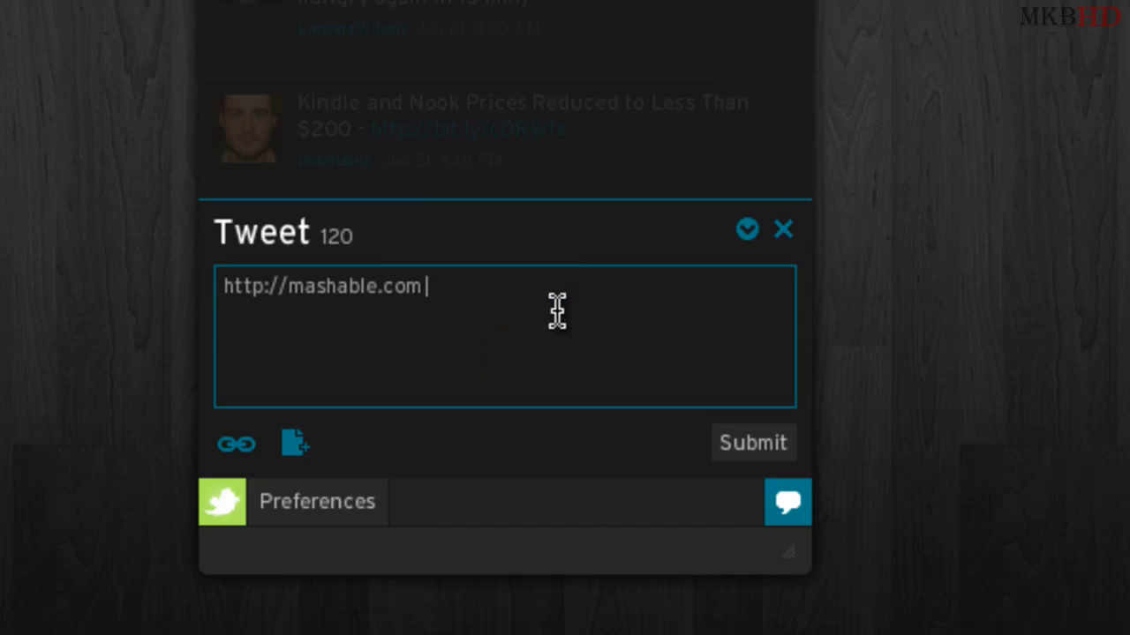
pyautogui.press('BackSpace')
pyautogui.press('BackSpace')
pyautogui.press('BackSpace')
pyautogui.press('BackSpace')
pyautogui.press('BackSpace')
pyautogui.press('BackSpace')
pyautogui.press('BackSpace')
pyautogui.press('BackSpace')
pyautogui.press('BackSpace')
pyautogui.press('BackSpace')
pyautogui.press('BackSpace')
pyautogui.press('BackSpace')
pyautogui.press('BackSpace')
pyautogui.press('BackSpace')
pyautogui.press('BackSpace')
pyautogui.press('BackSpace')
pyautogui.press('BackSpace')
pyautogui.press('BackSpace')
pyautogui.press('BackSpace')
pyautogui.press('BackSpace')
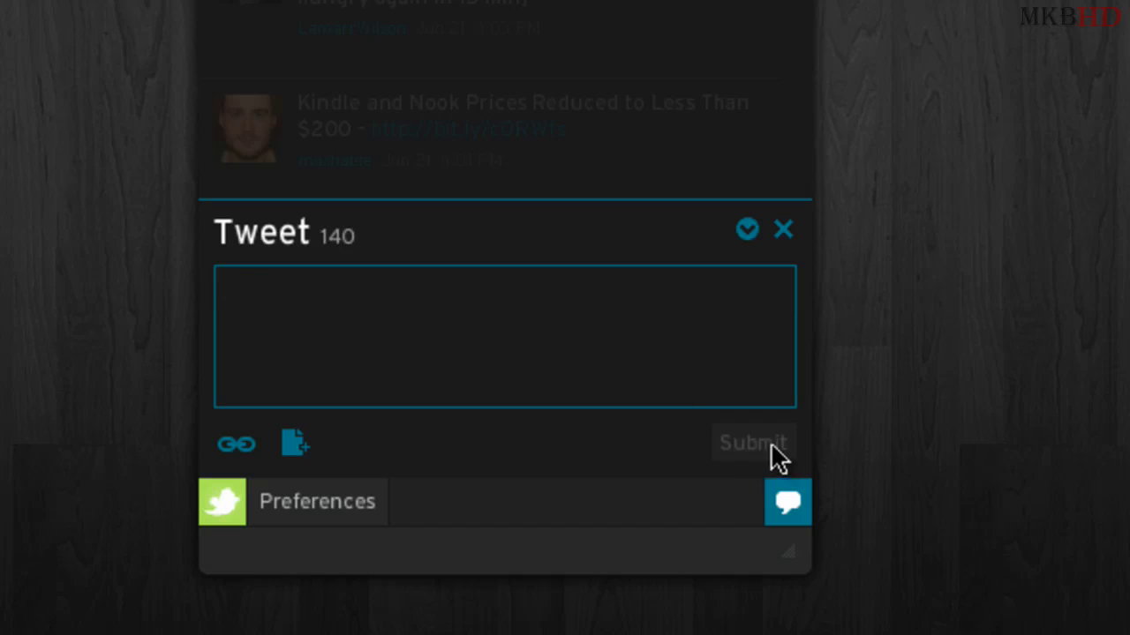
pyautogui.click(785, 231)
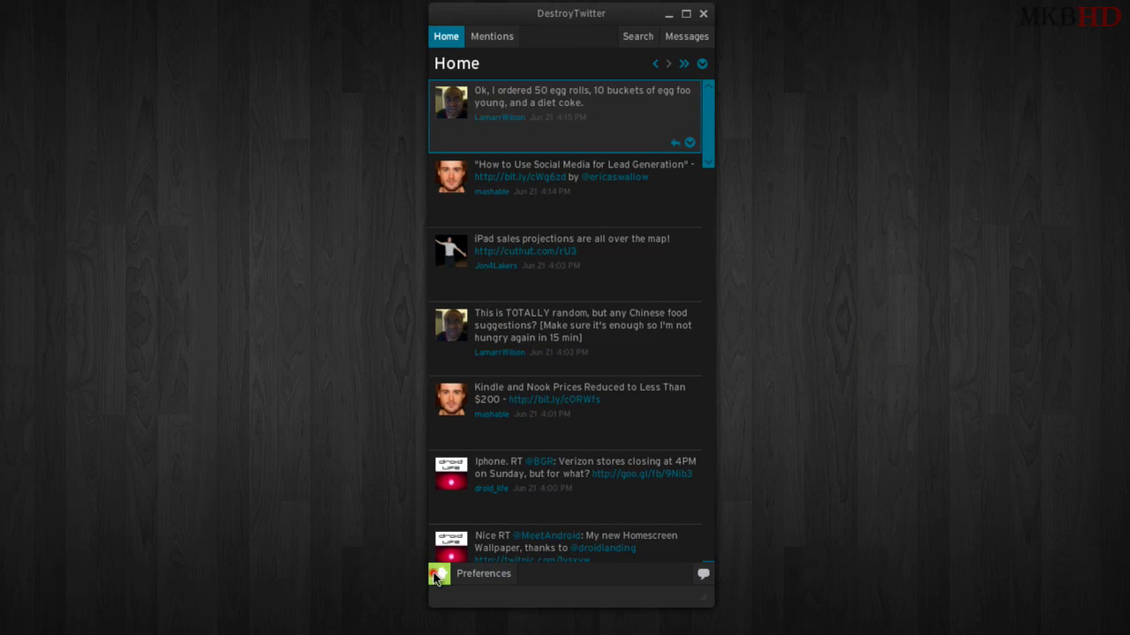
# Step: Discard a reply to the egg-roll tweet after deleting its mention, then make the window slightly taller
pyautogui.click(437, 575)
pyautogui.click(605, 572)
pyautogui.click(675, 144)
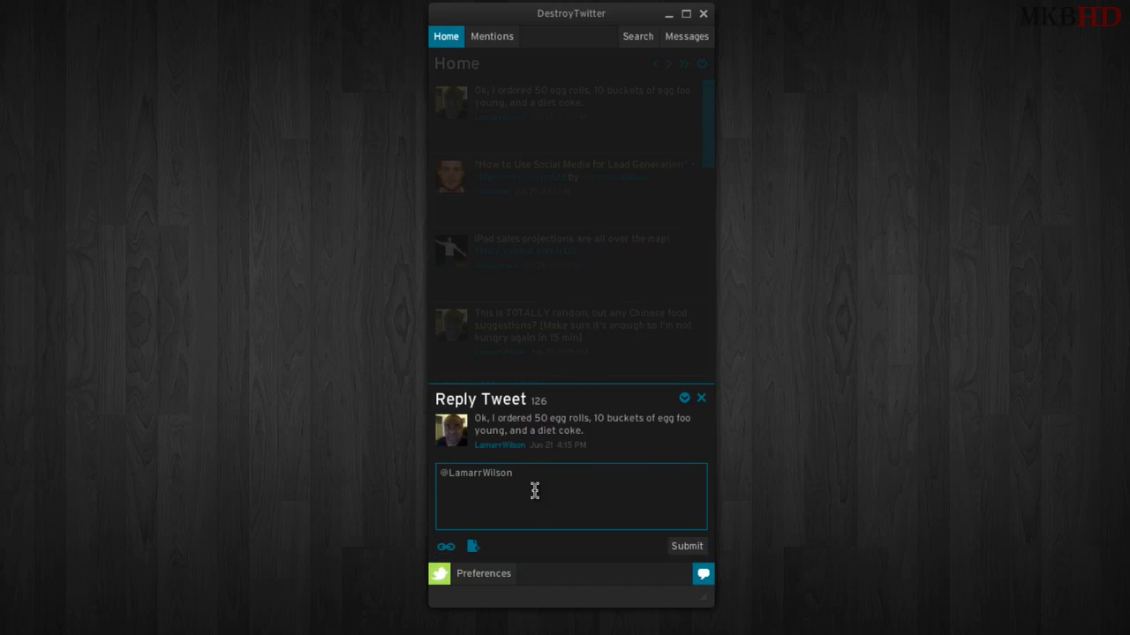
pyautogui.tripleClick(667, 480)
pyautogui.press('BackSpace')
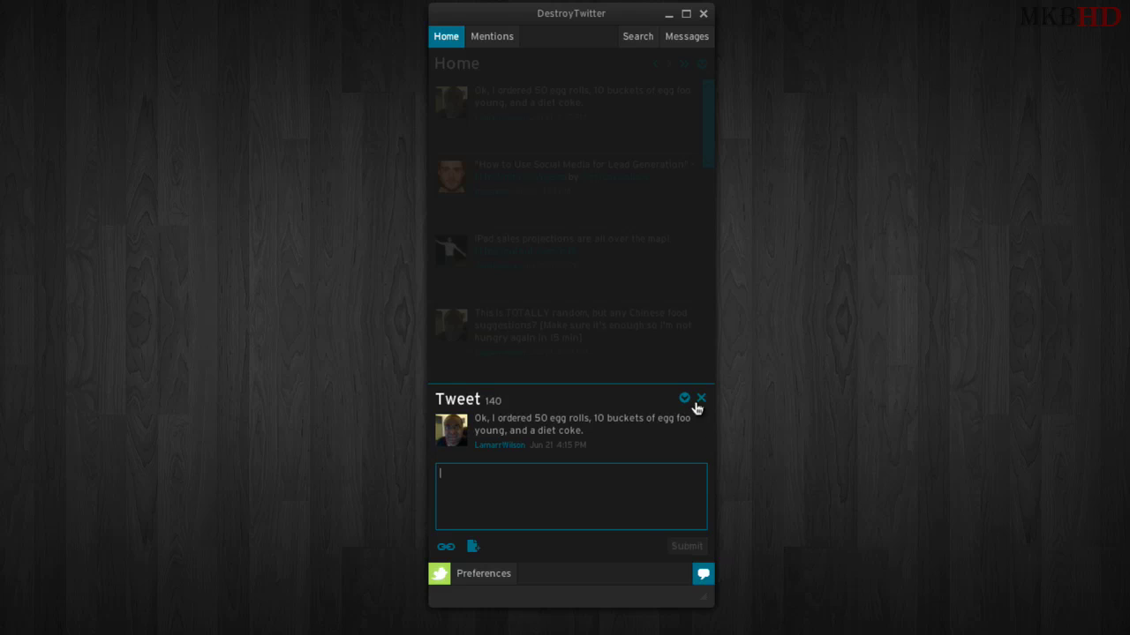
pyautogui.click(701, 399)
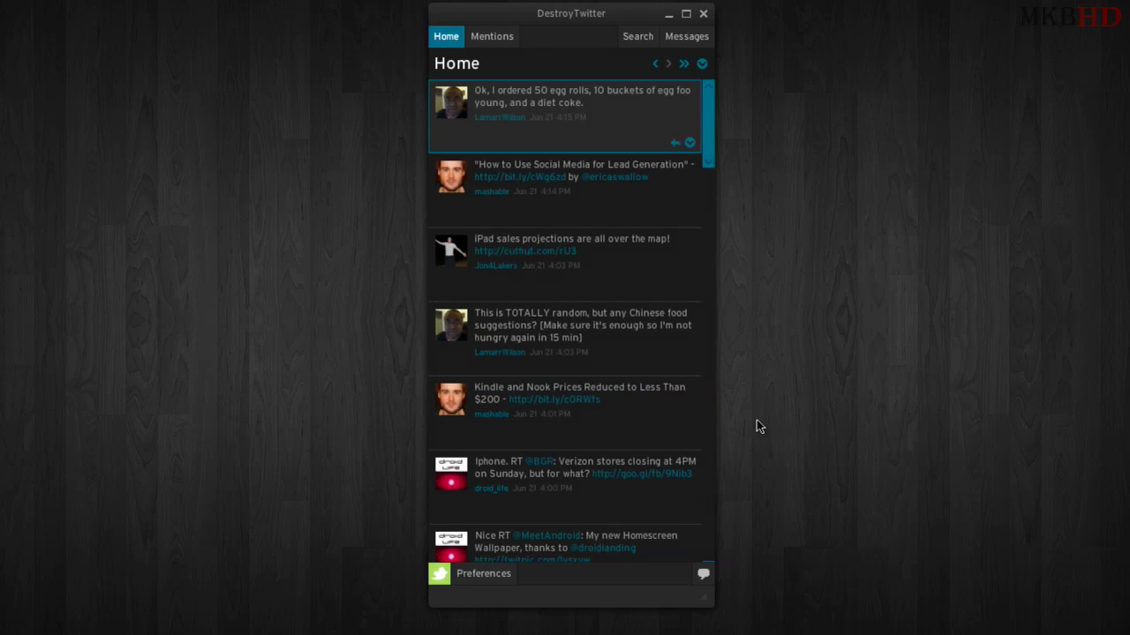
pyautogui.moveTo(706, 605); pyautogui.dragTo(684, 632)
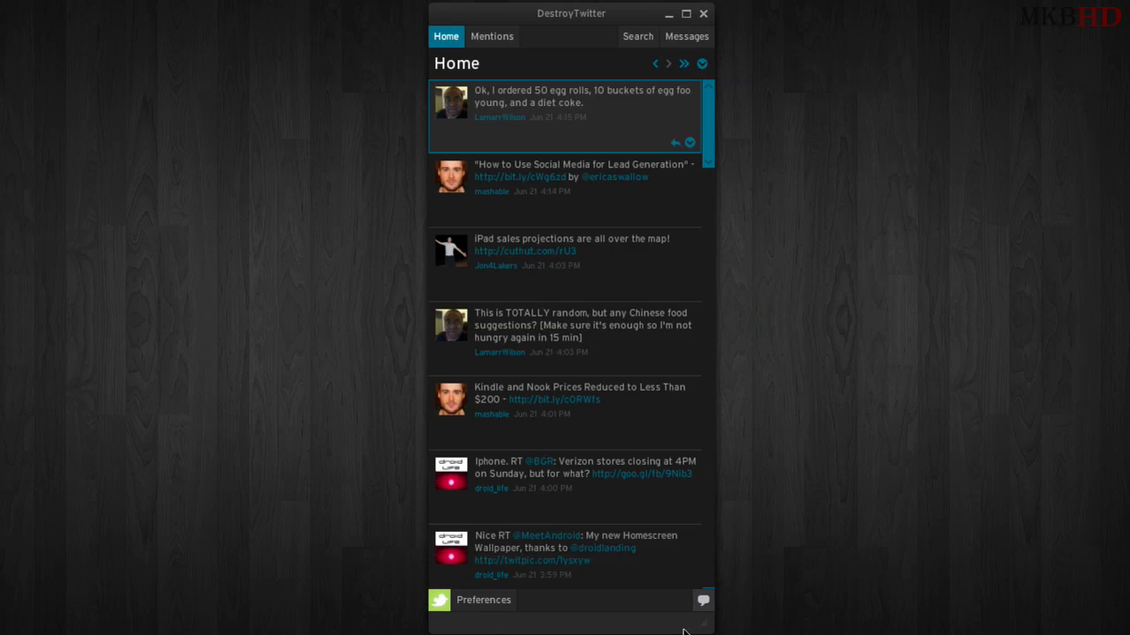